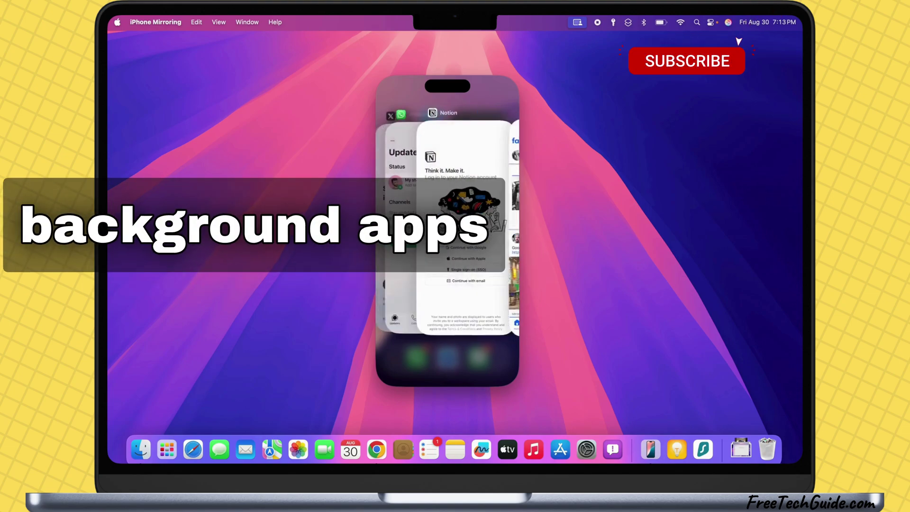
pyautogui.hscroll(5, 452, 212)
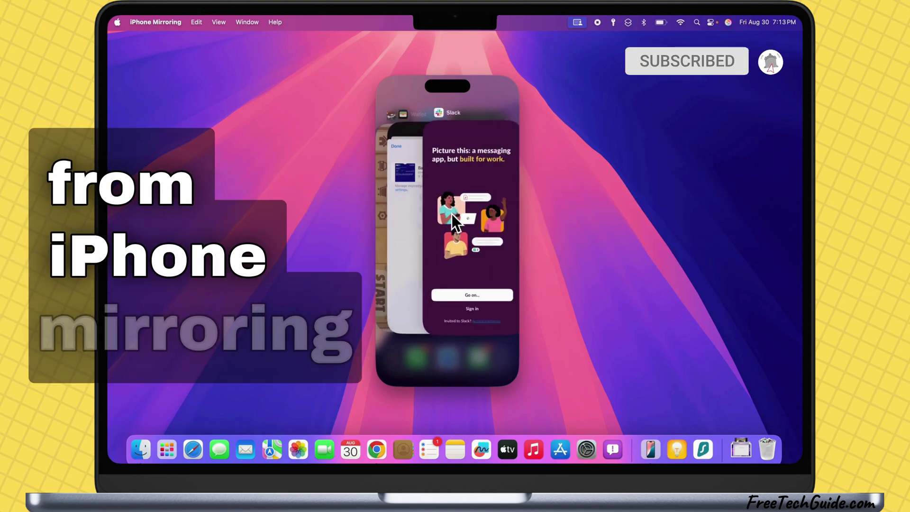
pyautogui.hscroll(5, 451, 214)
pyautogui.hscroll(5, 452, 214)
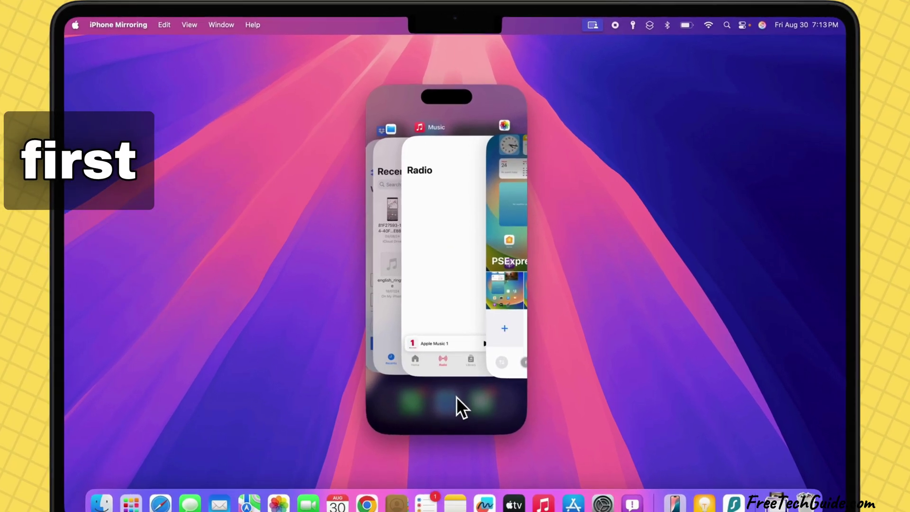
# Dismiss the App Switcher by selecting the empty home-screen area outside the app cards
pyautogui.click(456, 396)
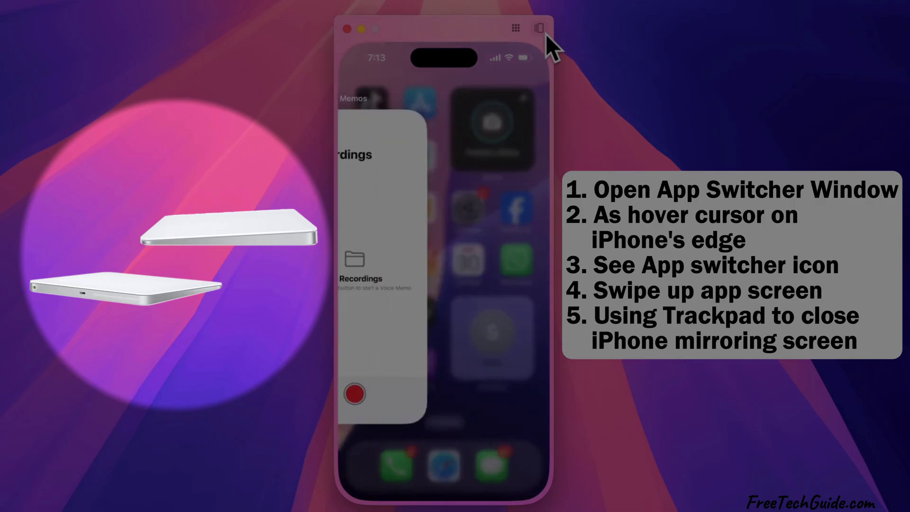
pyautogui.scroll(5, 465, 259)
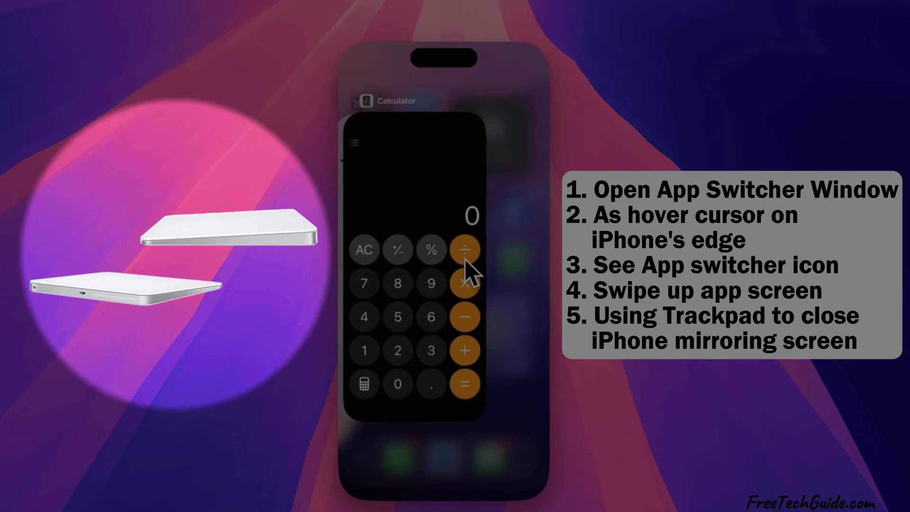
pyautogui.hscroll(-3, 426, 280)
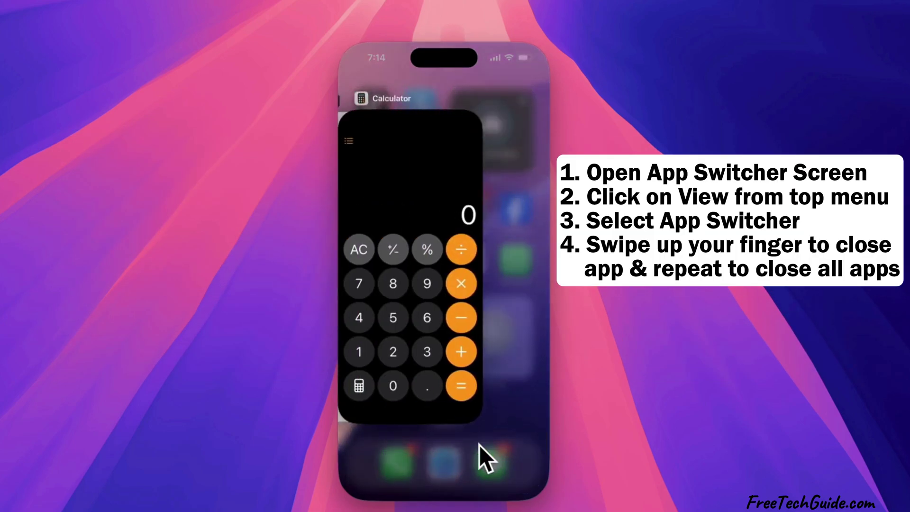
# Swipe the Calculator card away and bring up the View menu options
pyautogui.moveTo(470, 399); pyautogui.dragTo(467, 350)
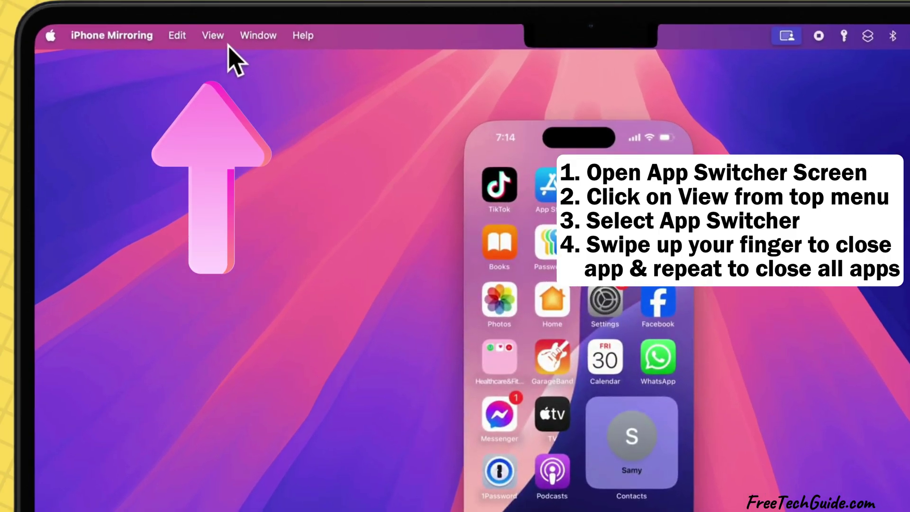
pyautogui.click(214, 35)
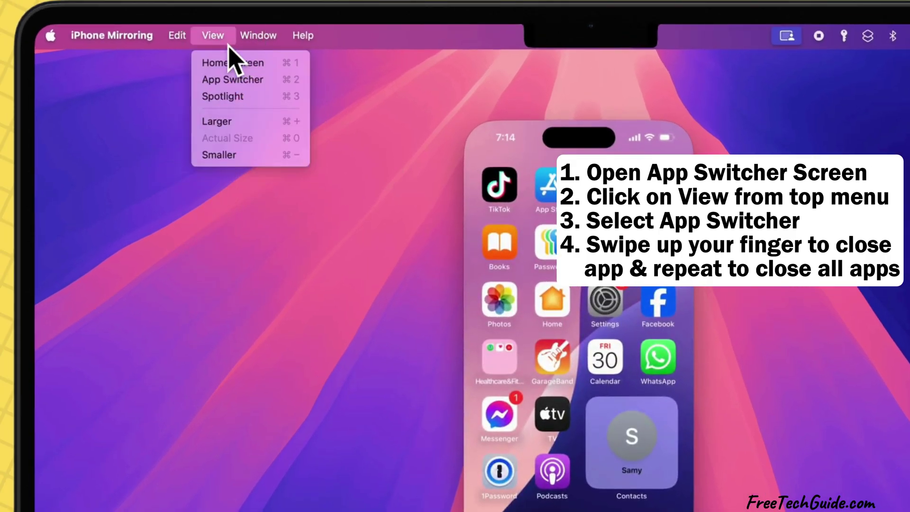
# Choose App Switcher from the View menu to show the remaining app cards
pyautogui.click(233, 80)
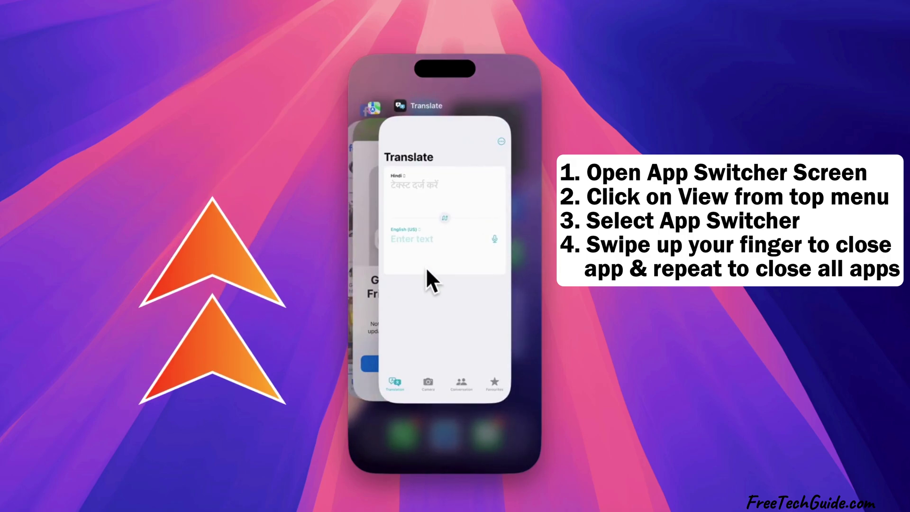
pyautogui.scroll(5, 426, 267)
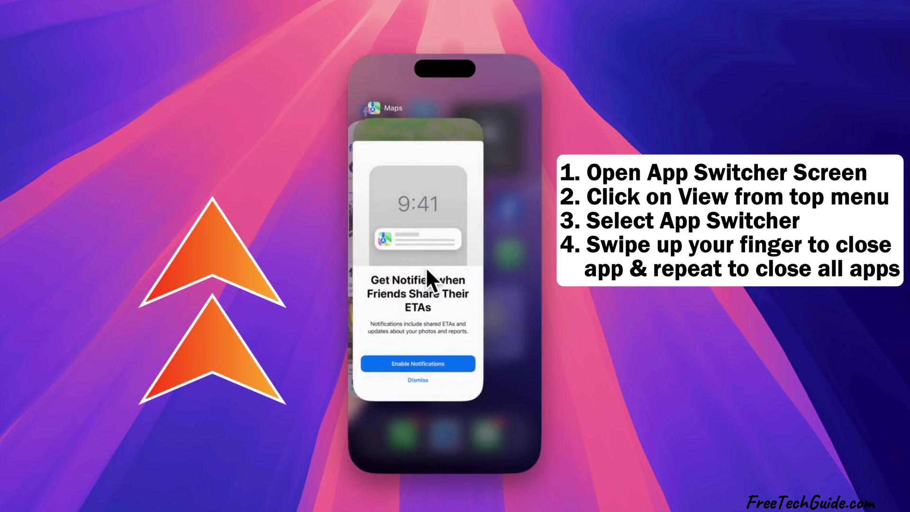
pyautogui.scroll(5, 426, 267)
pyautogui.scroll(5, 426, 266)
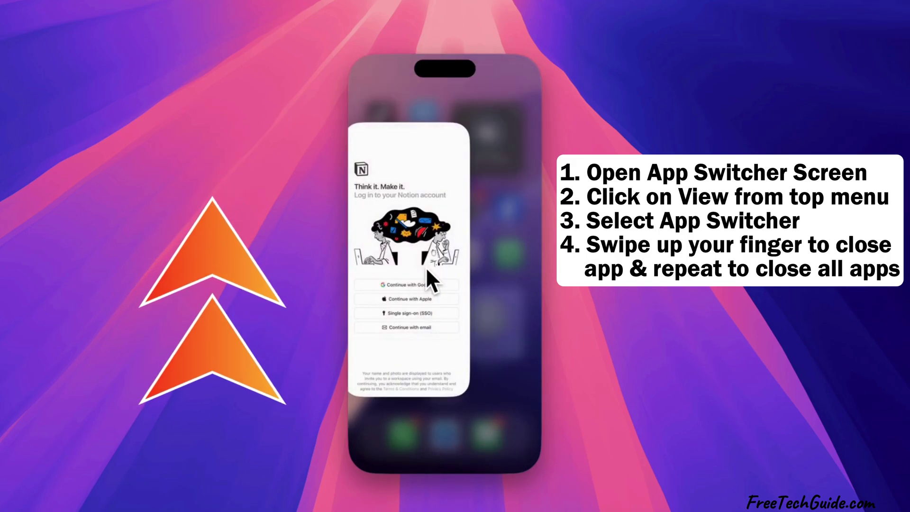
pyautogui.scroll(5, 426, 266)
pyautogui.scroll(5, 426, 266)
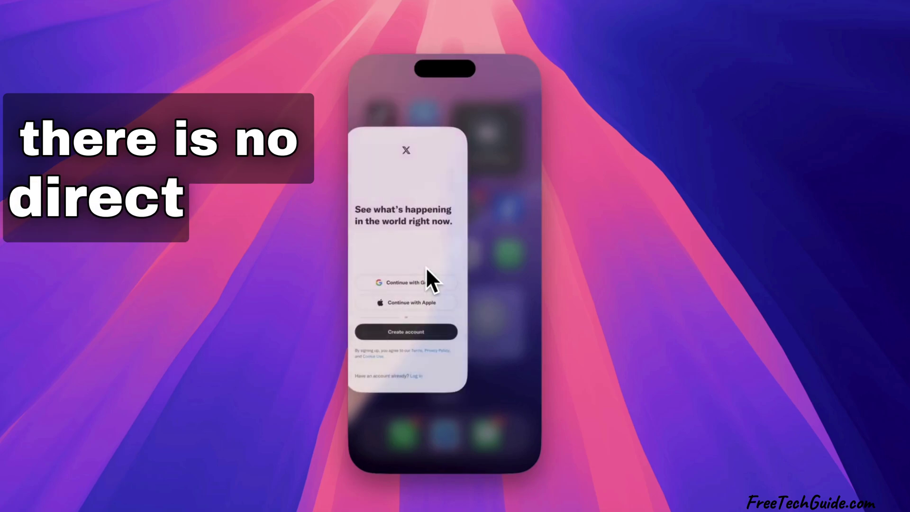
pyautogui.scroll(5, 426, 267)
pyautogui.scroll(5, 426, 267)
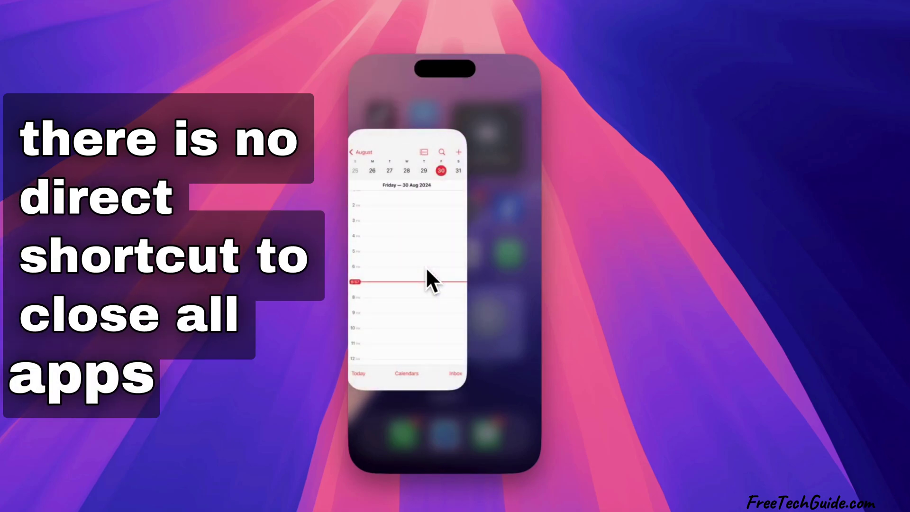
pyautogui.scroll(5, 426, 267)
pyautogui.scroll(5, 426, 267)
pyautogui.scroll(5, 426, 266)
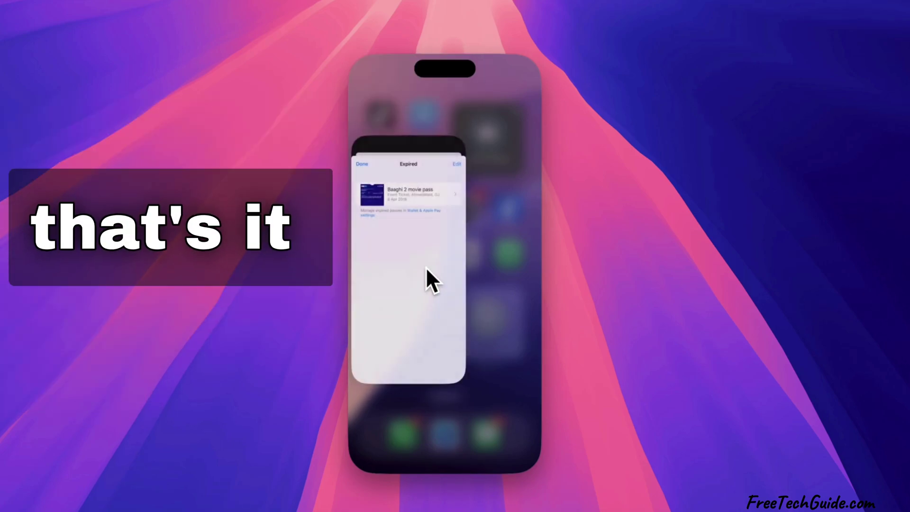
pyautogui.scroll(5, 433, 237)
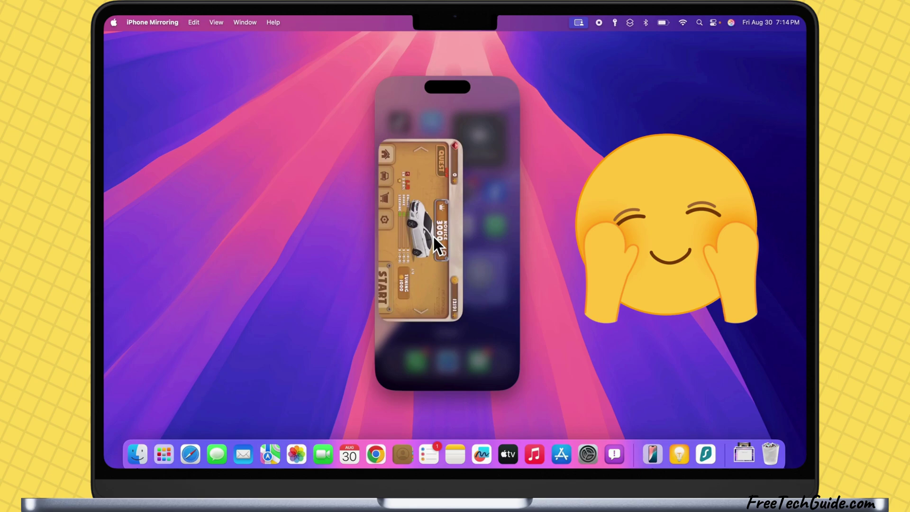
pyautogui.scroll(5, 433, 237)
pyautogui.scroll(5, 433, 237)
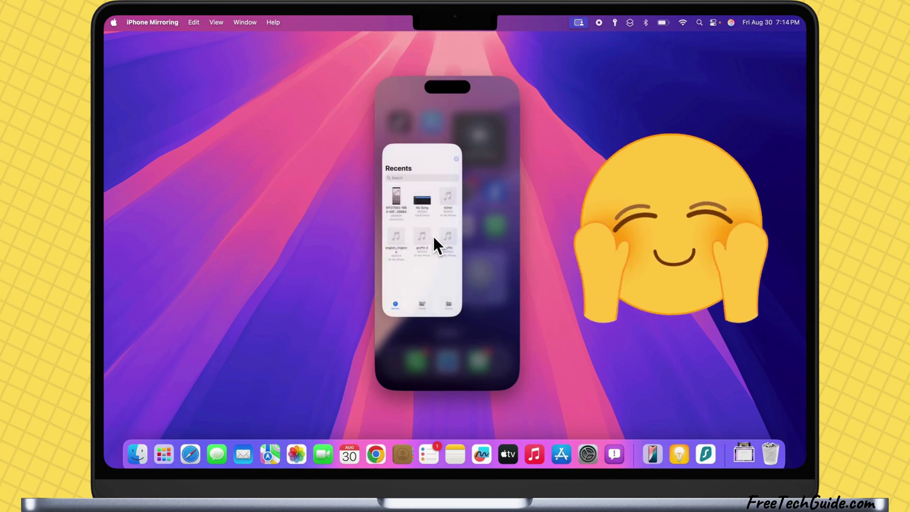